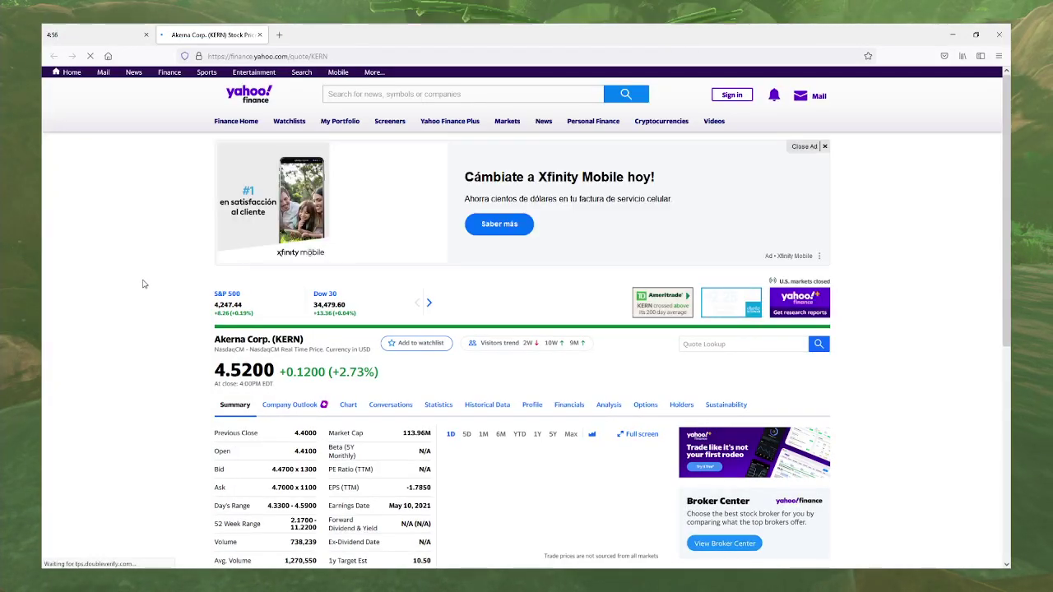
# Switch the KERN price chart to the 5-day view and open Akerna's Statistics page.
pyautogui.scroll(-2, 129, 287)
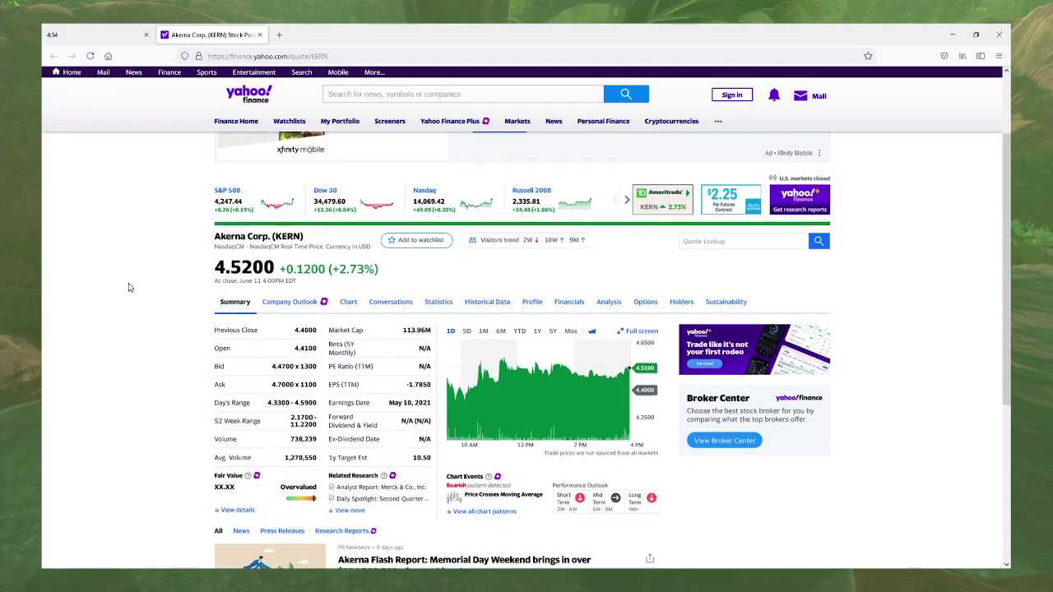
pyautogui.scroll(-1, 198, 287)
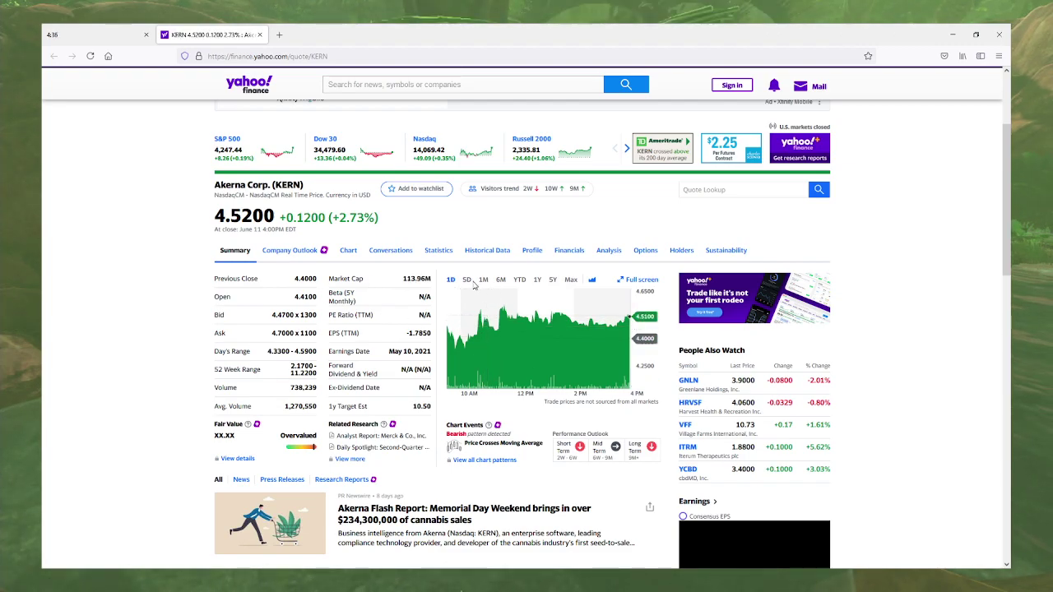
pyautogui.click(466, 280)
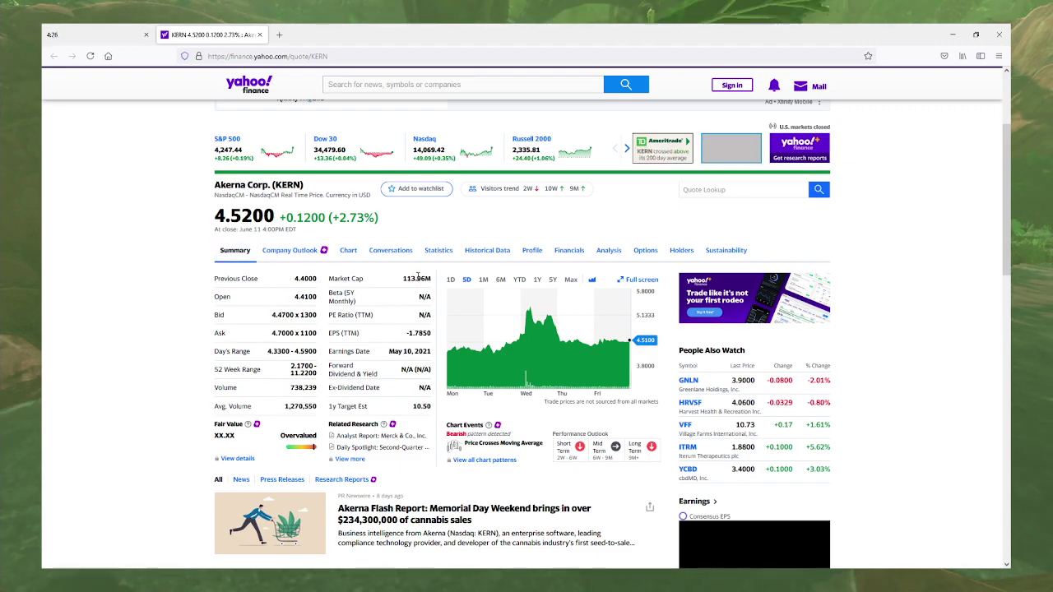
pyautogui.click(432, 250)
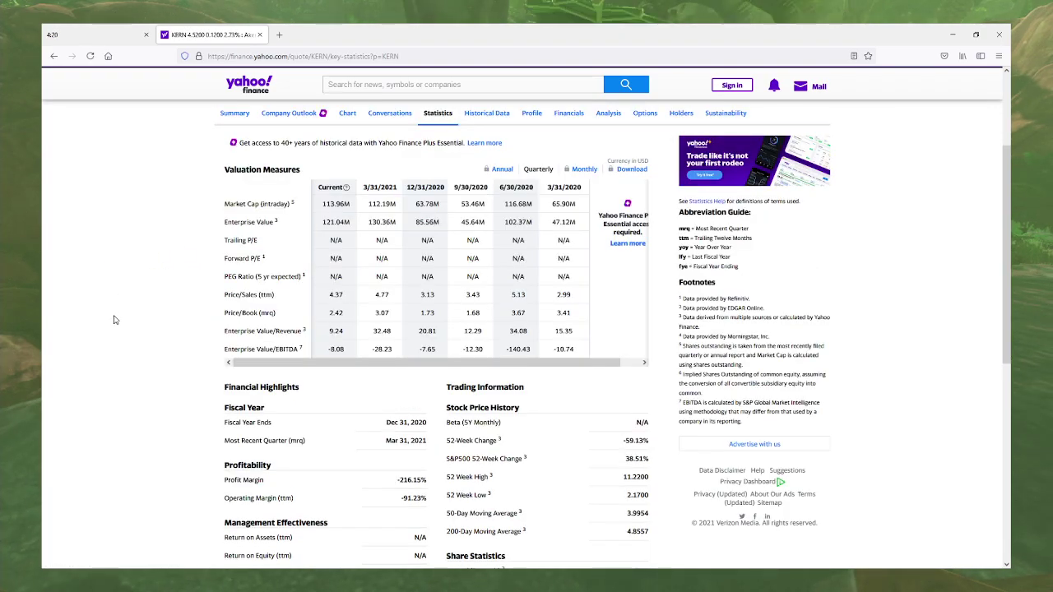
# Read Akerna's trading information, highlighting the 13.27% short percentage of float.
pyautogui.scroll(-3, 112, 325)
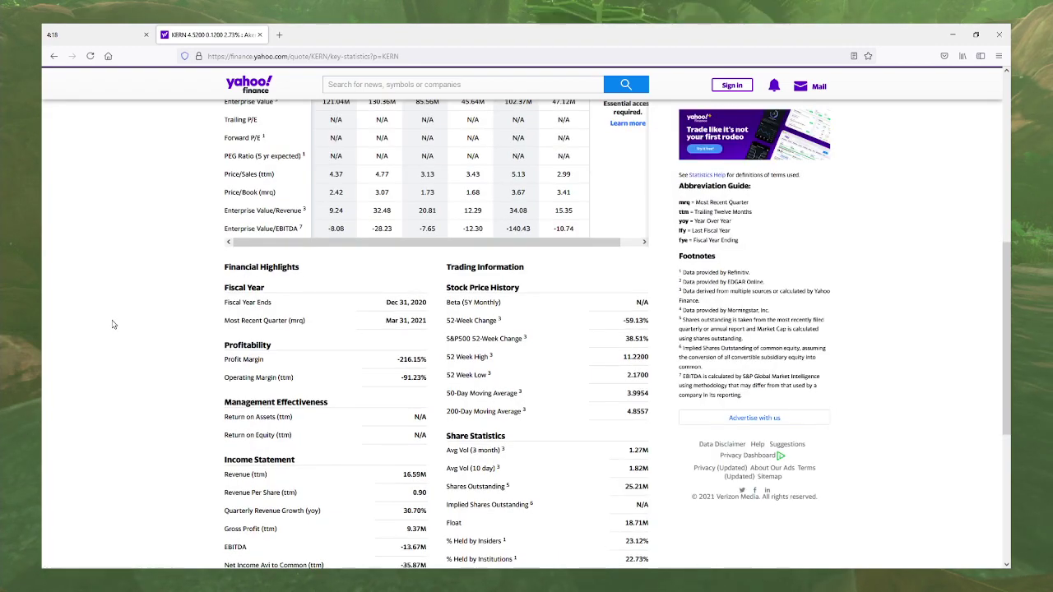
pyautogui.scroll(-2, 112, 325)
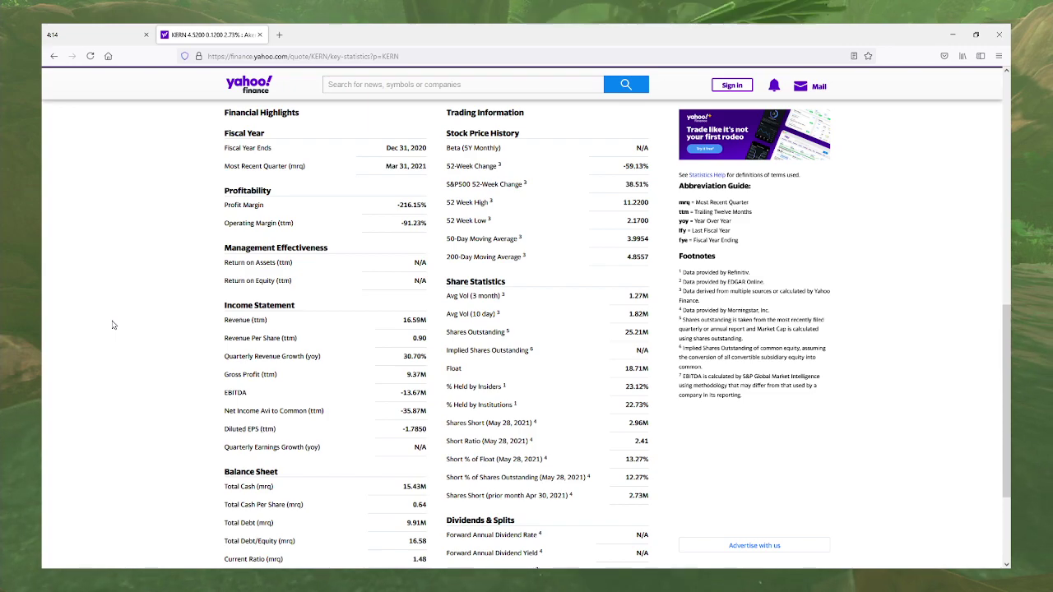
pyautogui.moveTo(635, 461); pyautogui.dragTo(651, 463)
pyautogui.click(632, 461)
pyautogui.doubleClick(631, 461)
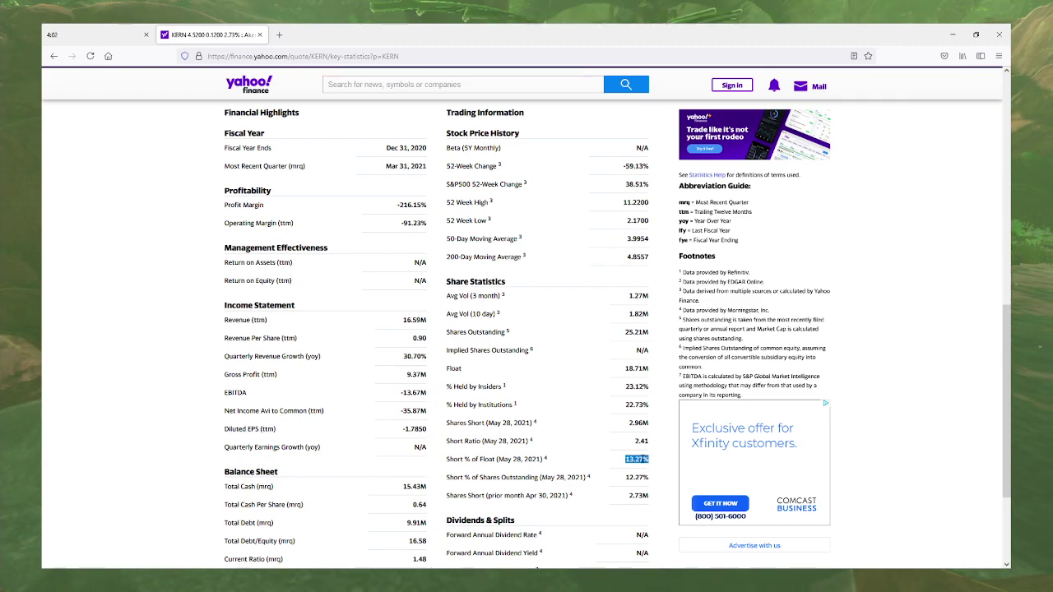
pyautogui.click(634, 459)
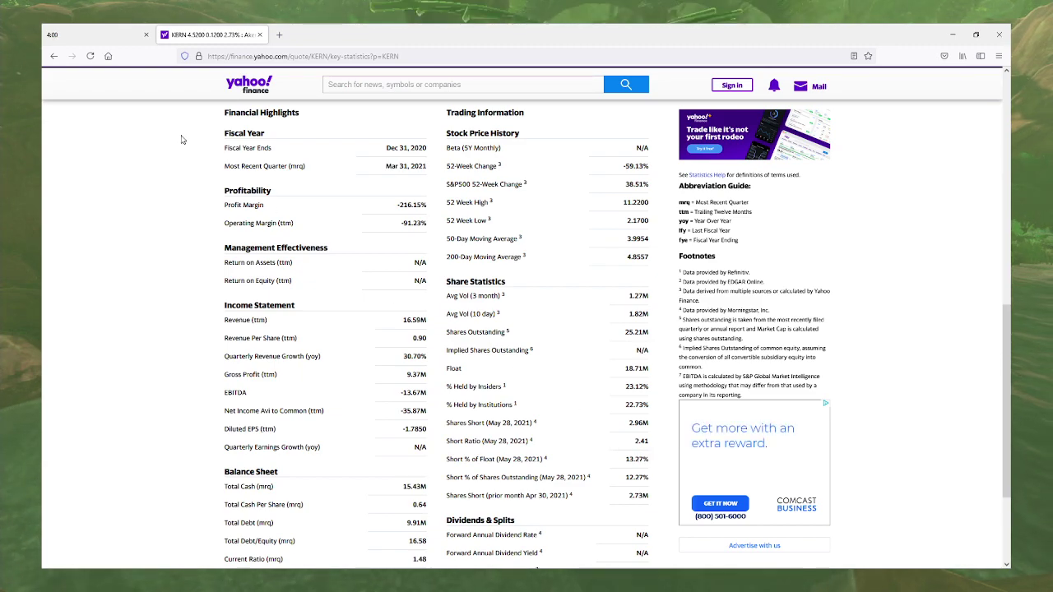
# Close the Yahoo Finance tab and reopen Yahoo Finance from a new tab's finance.yahoo tile.
pyautogui.click(260, 34)
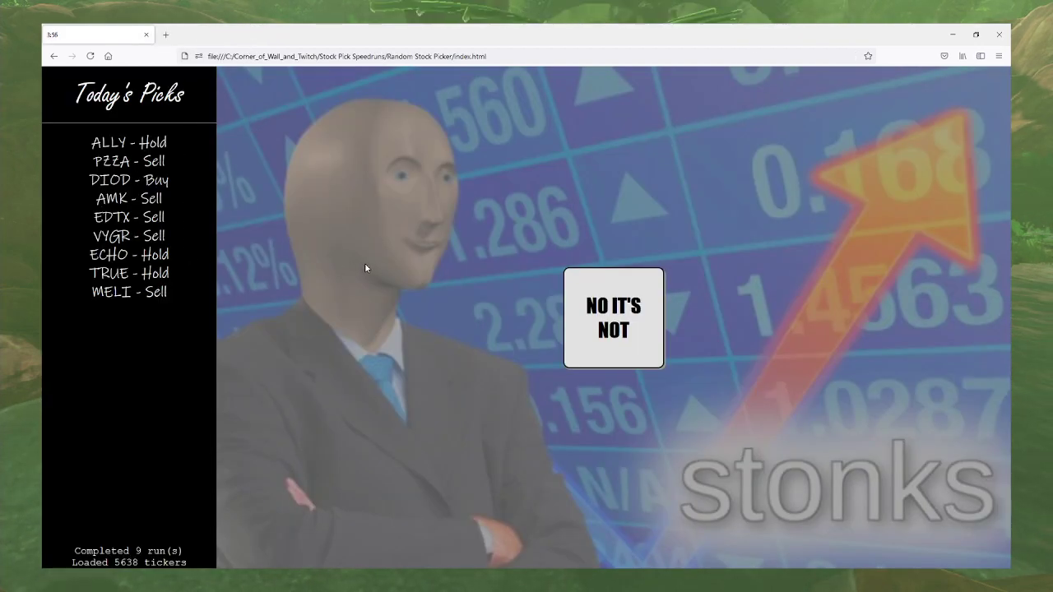
pyautogui.click(166, 38)
pyautogui.click(546, 284)
# Open the KERN quote from Recently Viewed and scroll down toward its news stories.
pyautogui.click(686, 432)
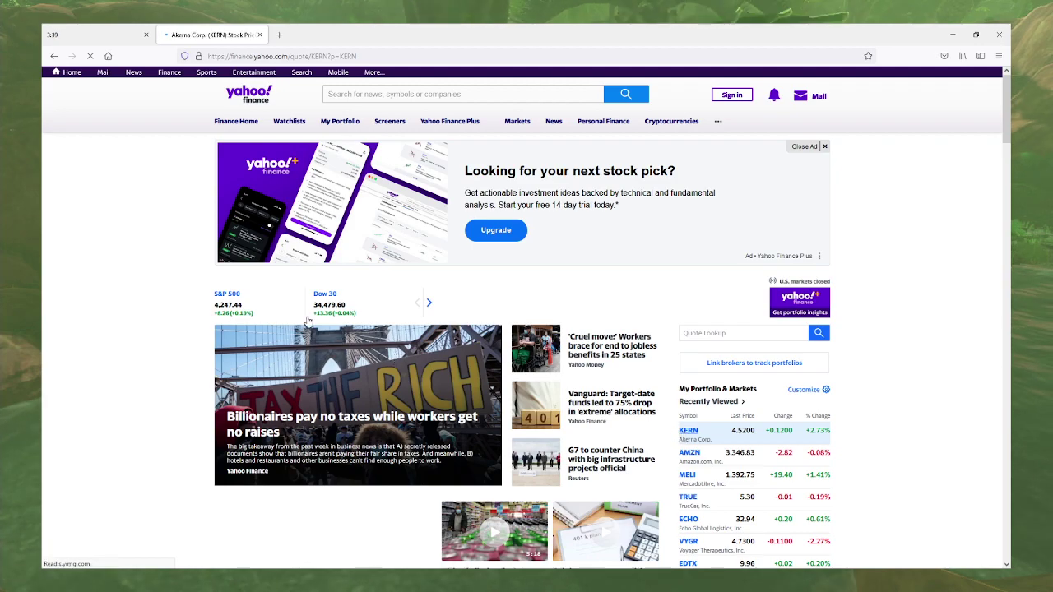
pyautogui.scroll(-3, 91, 265)
pyautogui.scroll(-2, 91, 265)
pyautogui.scroll(-2, 92, 265)
pyautogui.scroll(-4, 116, 279)
pyautogui.scroll(-5, 116, 280)
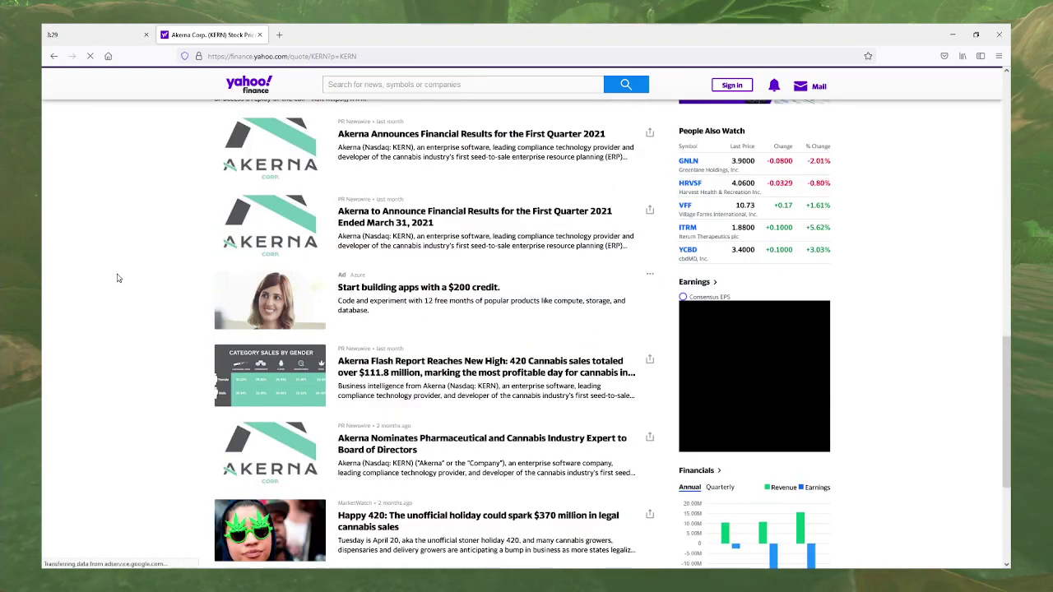
# Highlight the passages on Akerna's enterprise resource planning software and government agencies.
pyautogui.scroll(-4, 903, 280)
pyautogui.scroll(-6, 894, 284)
pyautogui.scroll(-2, 893, 284)
pyautogui.scroll(-4, 893, 285)
pyautogui.scroll(-5, 893, 285)
pyautogui.moveTo(787, 337)
pyautogui.mouseDown()
pyautogui.moveTo(728, 347)
pyautogui.moveTo(750, 346)
pyautogui.mouseUp()
pyautogui.moveTo(755, 369)
pyautogui.mouseDown()
pyautogui.moveTo(826, 551)
pyautogui.moveTo(697, 358)
pyautogui.mouseUp()
# Scroll the KERN quote page to review its Buy rating and 10.50 average price target.
pyautogui.scroll(10, 888, 353)
pyautogui.scroll(2, 873, 342)
pyautogui.moveTo(804, 370)
pyautogui.scroll(5, 893, 358)
pyautogui.scroll(3, 893, 358)
pyautogui.scroll(5, 884, 360)
pyautogui.scroll(3, 886, 362)
pyautogui.scroll(-1, 886, 361)
pyautogui.scroll(3, 937, 562)
pyautogui.scroll(3, 937, 563)
pyautogui.scroll(-5, 143, 391)
pyautogui.scroll(-1, 149, 377)
pyautogui.scroll(-2, 137, 240)
pyautogui.scroll(-1, 137, 240)
# Show quarterly figures on the Financials chart and open the results headline in a background tab.
pyautogui.click(720, 141)
pyautogui.moveTo(810, 213)
pyautogui.rightClick(421, 241)
pyautogui.click(455, 248)
# Scroll the KERN page to review quarterly revenue and earnings through 1Q2021 and the news.
pyautogui.scroll(-3, 143, 251)
pyautogui.scroll(-1, 143, 253)
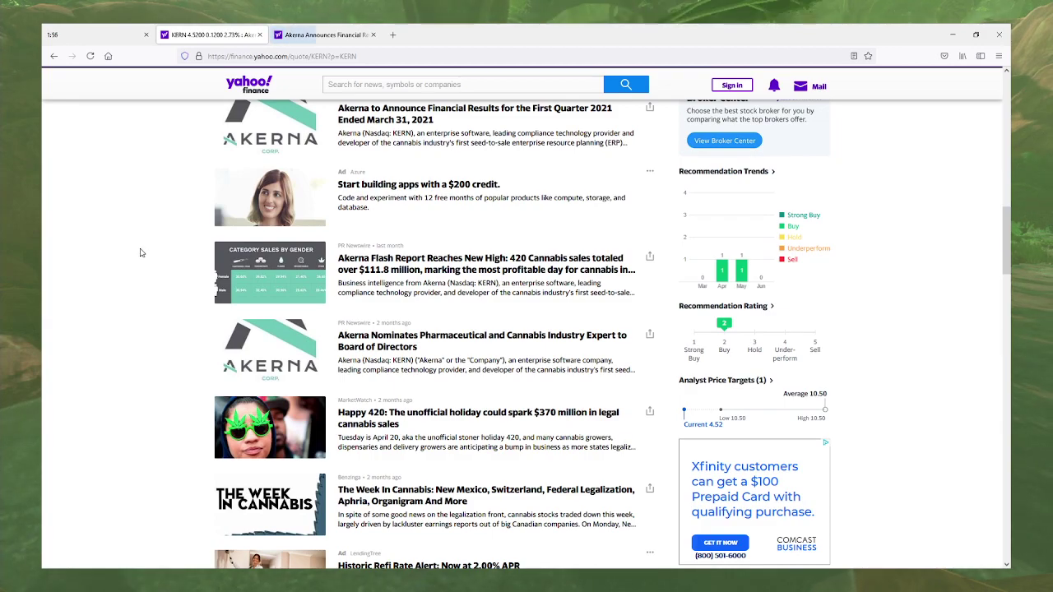
pyautogui.scroll(-1, 137, 253)
pyautogui.scroll(-1, 138, 243)
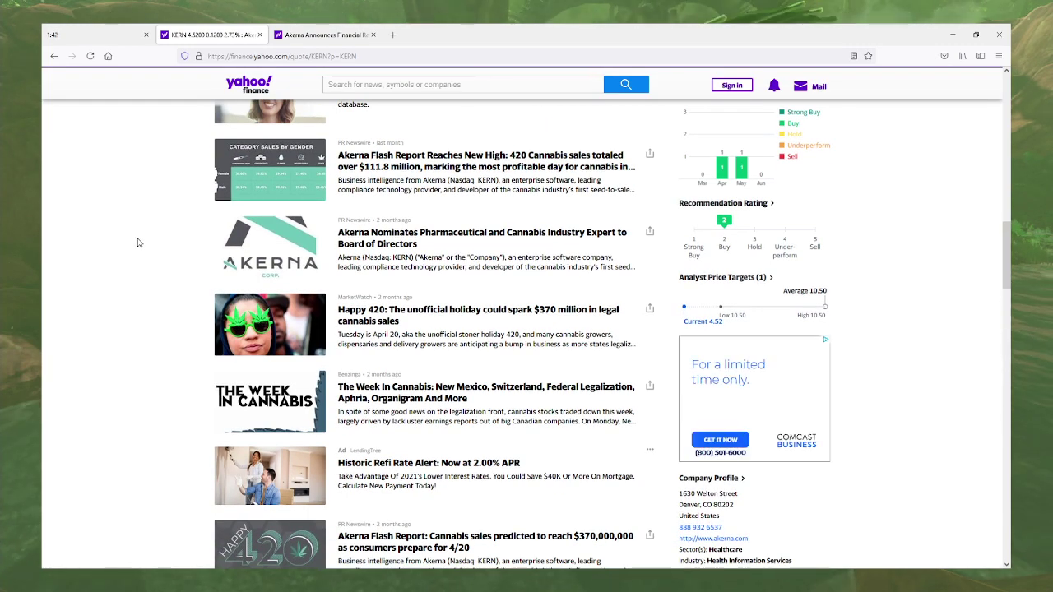
pyautogui.scroll(-2, 138, 242)
pyautogui.scroll(4, 138, 238)
pyautogui.scroll(5, 138, 236)
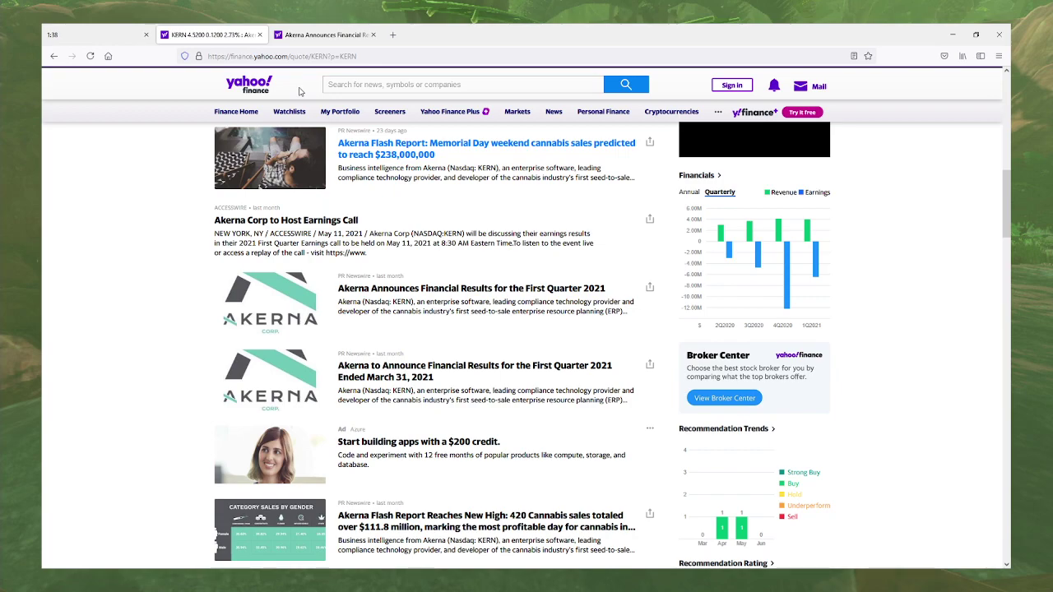
# In the financial results article, read down to and highlight the gross profit line.
pyautogui.click(280, 36)
pyautogui.scroll(-4, 134, 257)
pyautogui.scroll(-3, 134, 258)
pyautogui.scroll(-1, 130, 260)
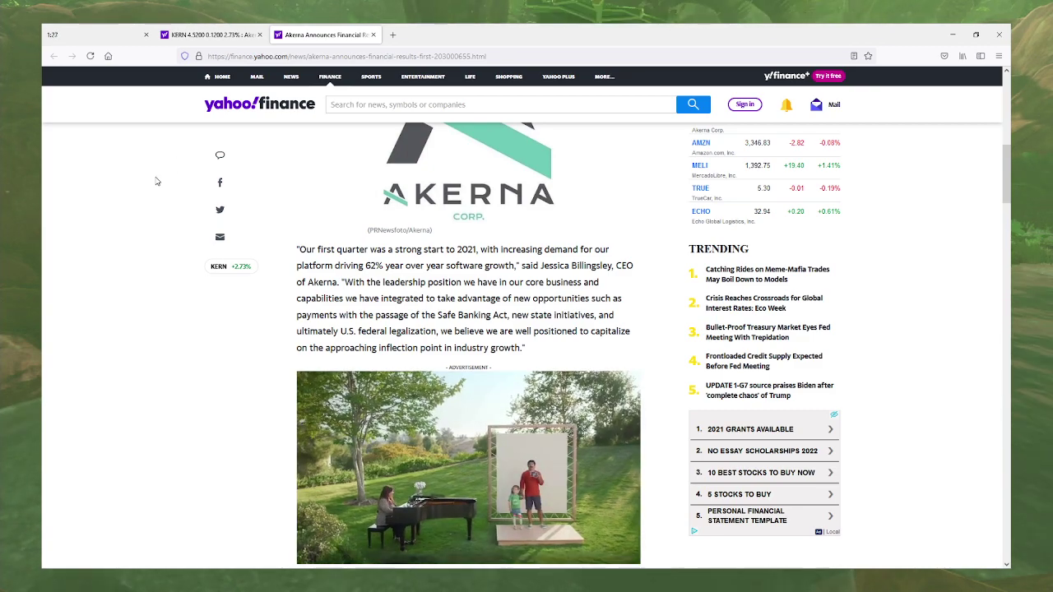
pyautogui.scroll(-2, 151, 190)
pyautogui.scroll(-1, 149, 207)
pyautogui.moveTo(523, 346); pyautogui.dragTo(301, 344)
# On the KERN tab, open Akerna's income statement and highlight the -1.31 diluted EPS.
pyautogui.click(210, 35)
pyautogui.scroll(2, 790, 278)
pyautogui.scroll(7, 158, 222)
pyautogui.click(575, 253)
pyautogui.scroll(-3, 146, 306)
pyautogui.scroll(-1, 142, 306)
pyautogui.scroll(5, 253, 305)
pyautogui.scroll(-4, 116, 302)
pyautogui.scroll(-2, 139, 298)
pyautogui.moveTo(459, 328); pyautogui.dragTo(433, 329)
pyautogui.scroll(1, 444, 345)
# Back in the article, highlight the net loss and gross profit figures and expand the full story.
pyautogui.click(296, 40)
pyautogui.moveTo(340, 367); pyautogui.dragTo(307, 367)
pyautogui.doubleClick(346, 344)
pyautogui.moveTo(340, 370); pyautogui.dragTo(307, 368)
pyautogui.scroll(-2, 360, 444)
pyautogui.click(347, 434)
pyautogui.scroll(-4, 255, 398)
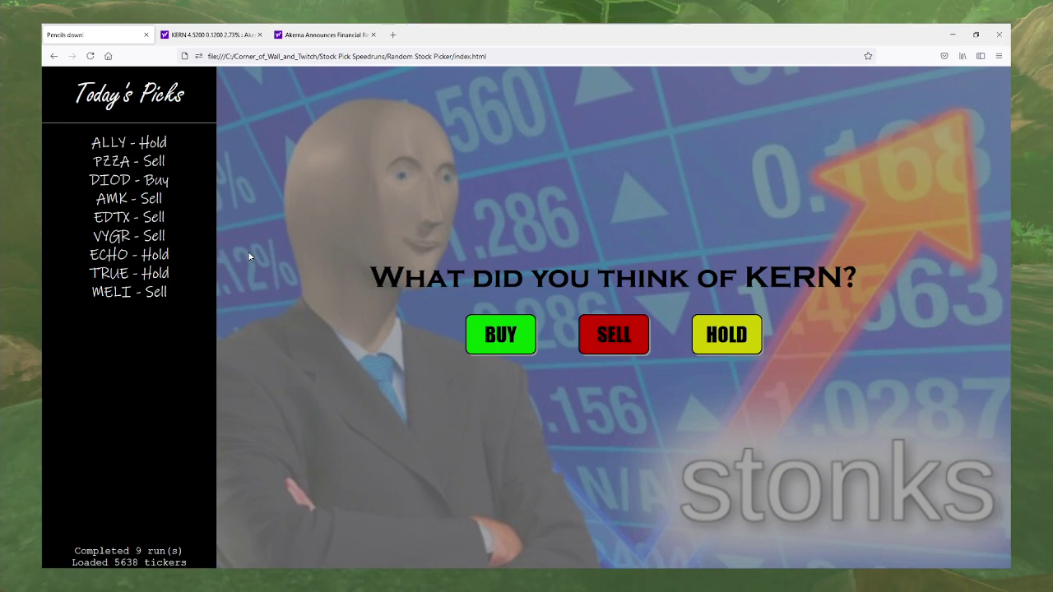